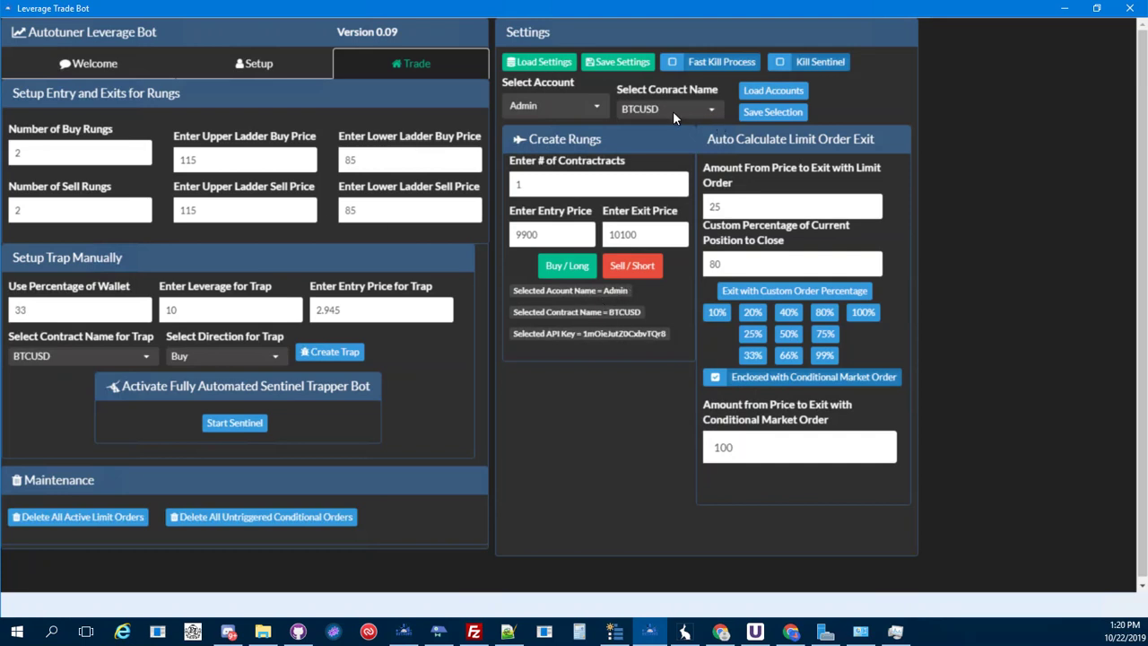
# Switch the selected account from Admin to the first entry in the account list, after trying the second entry.
pyautogui.click(575, 105)
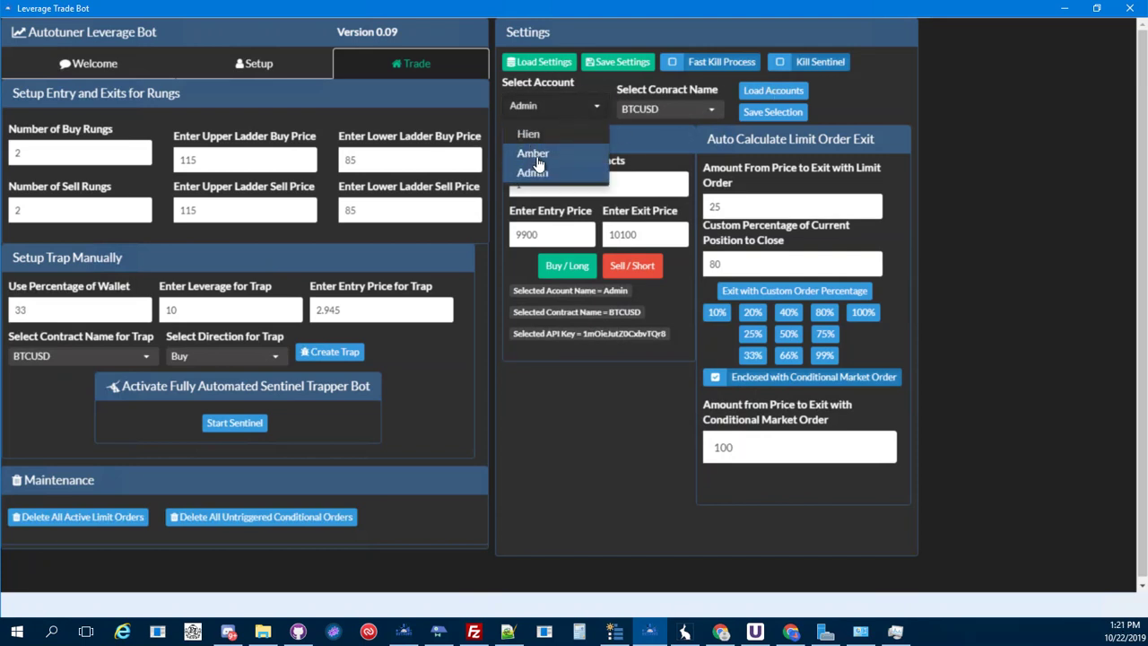
pyautogui.click(537, 153)
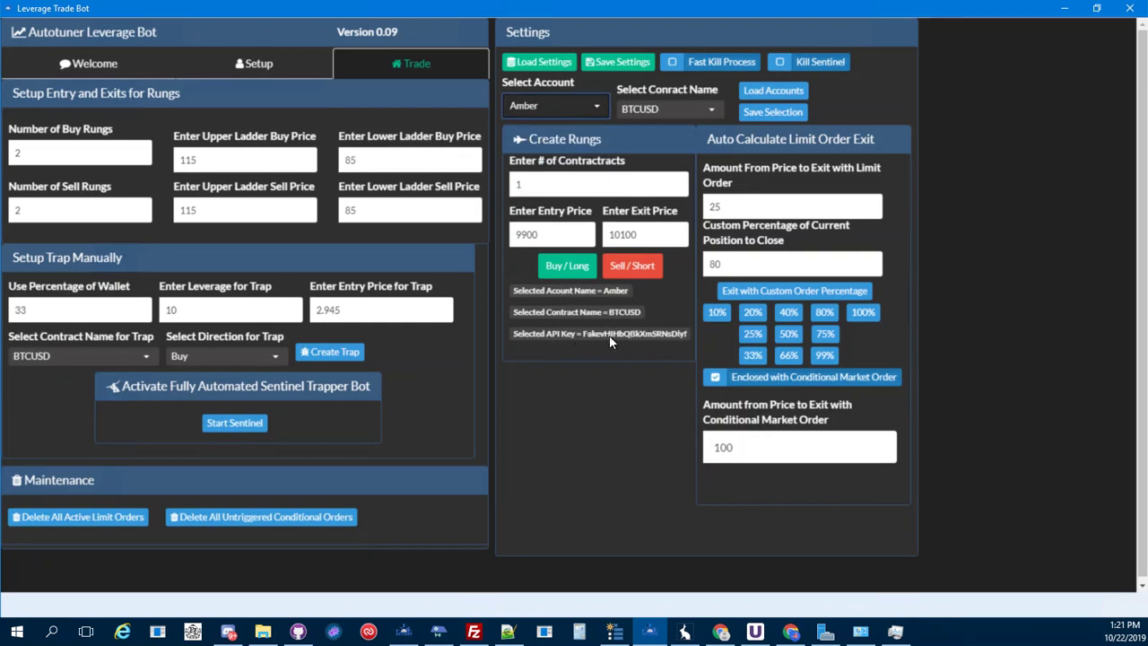
pyautogui.click(583, 115)
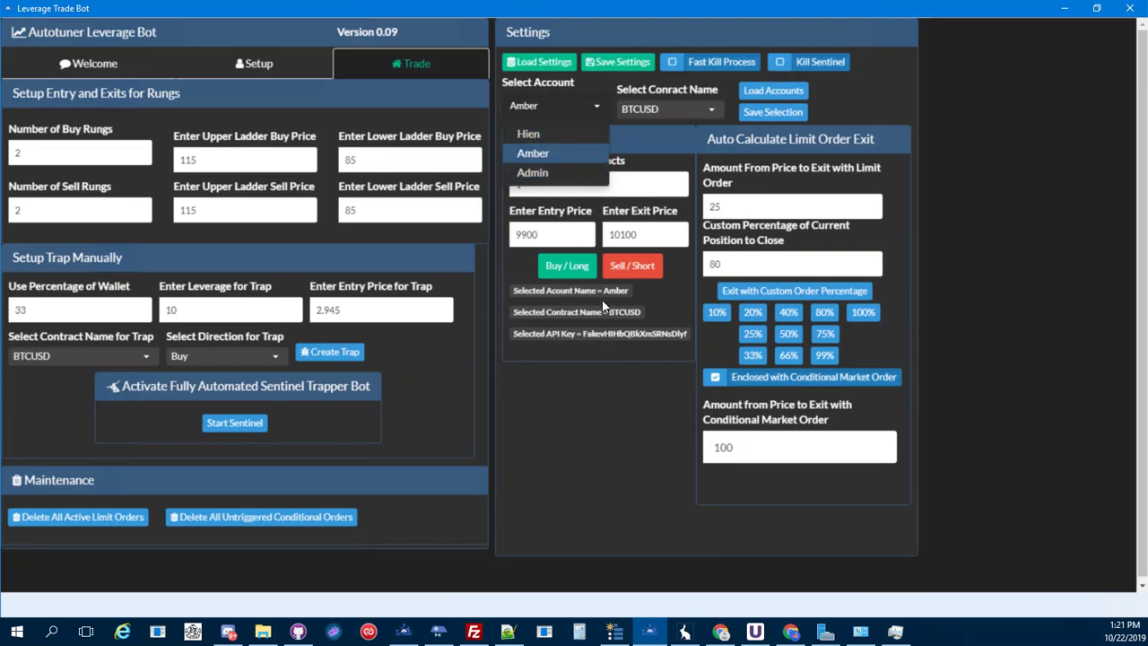
pyautogui.click(544, 135)
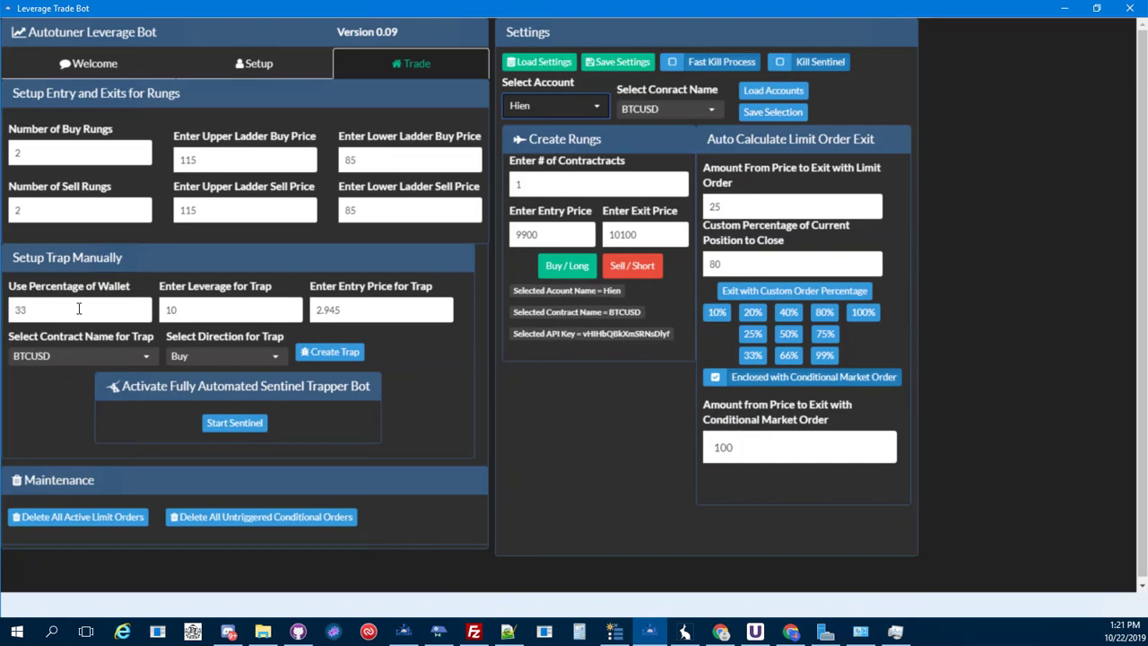
# Switch the manual trap's contract to ETHUSD and back to BTCUSD.
pyautogui.click(64, 362)
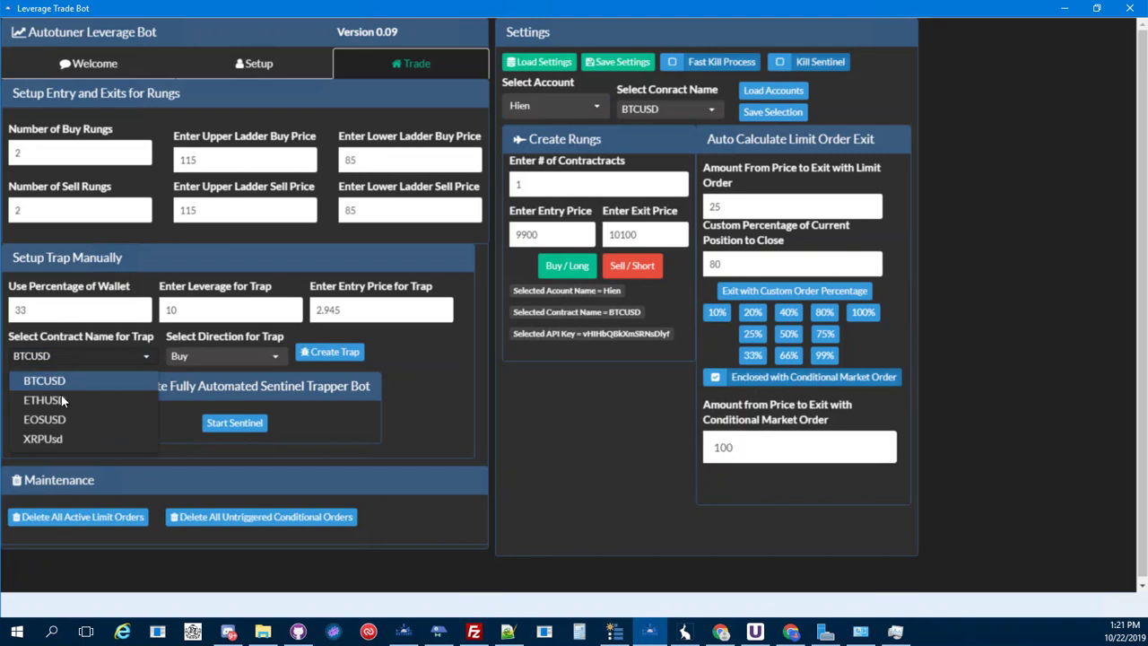
pyautogui.click(45, 400)
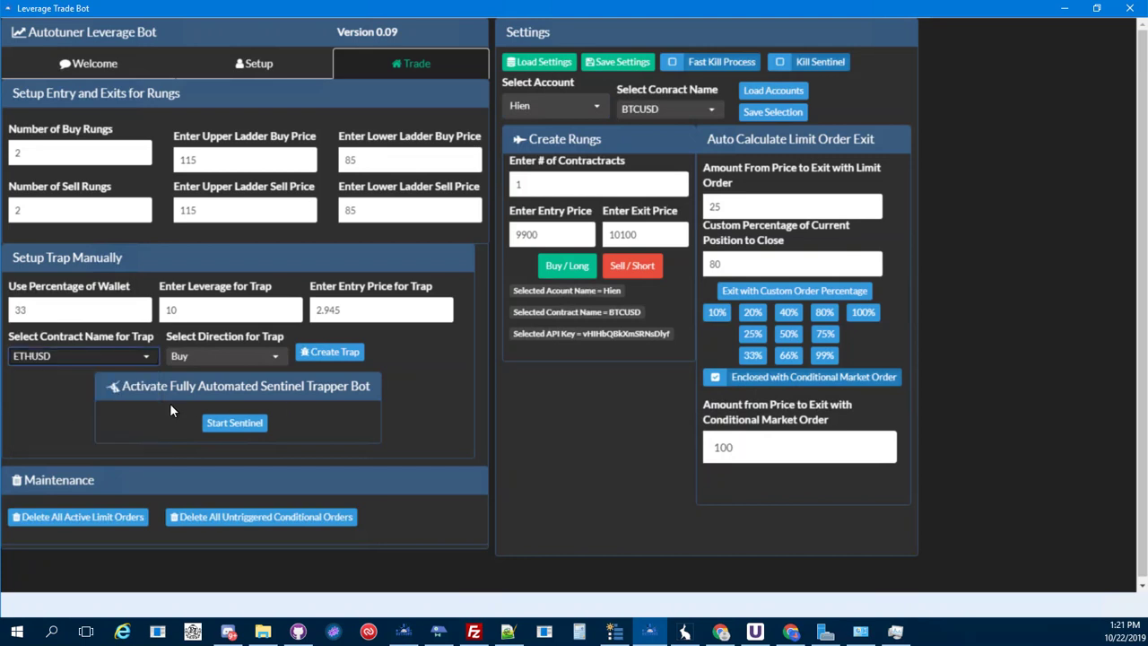
pyautogui.moveTo(242, 431)
pyautogui.click(87, 364)
pyautogui.click(45, 377)
# Enable the Fast Kill Process and Kill Sentinel options.
pyautogui.click(752, 63)
pyautogui.click(780, 62)
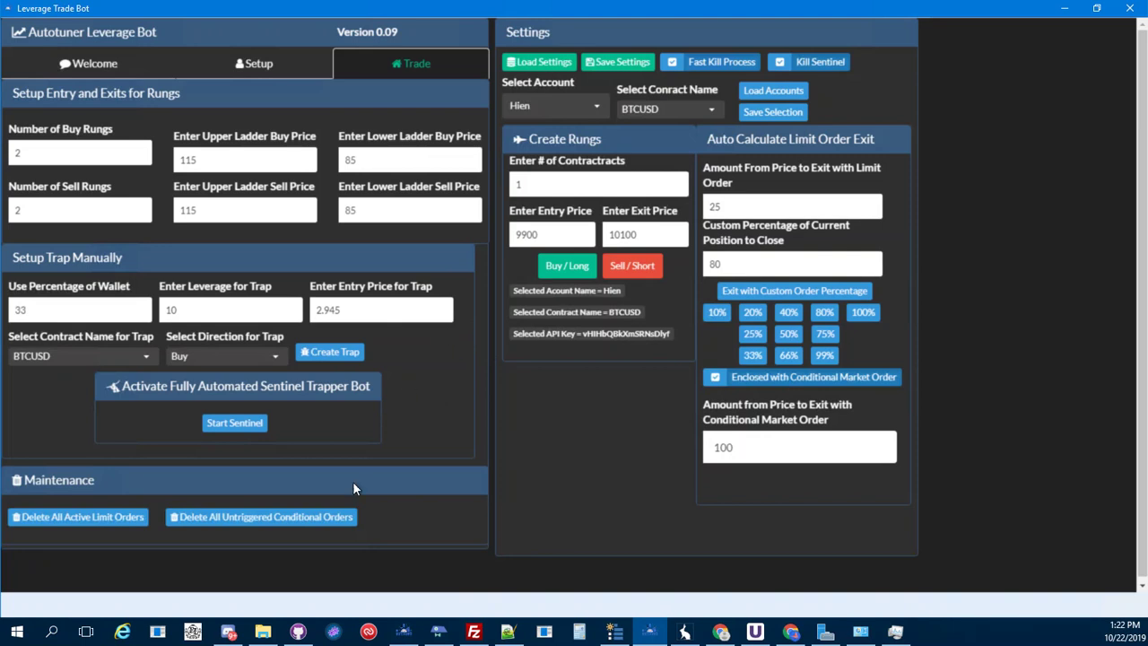
# Locate and open debughistory.txt in the AutoTunerLeverageTradeBot folder under Downloads.
pyautogui.click(262, 632)
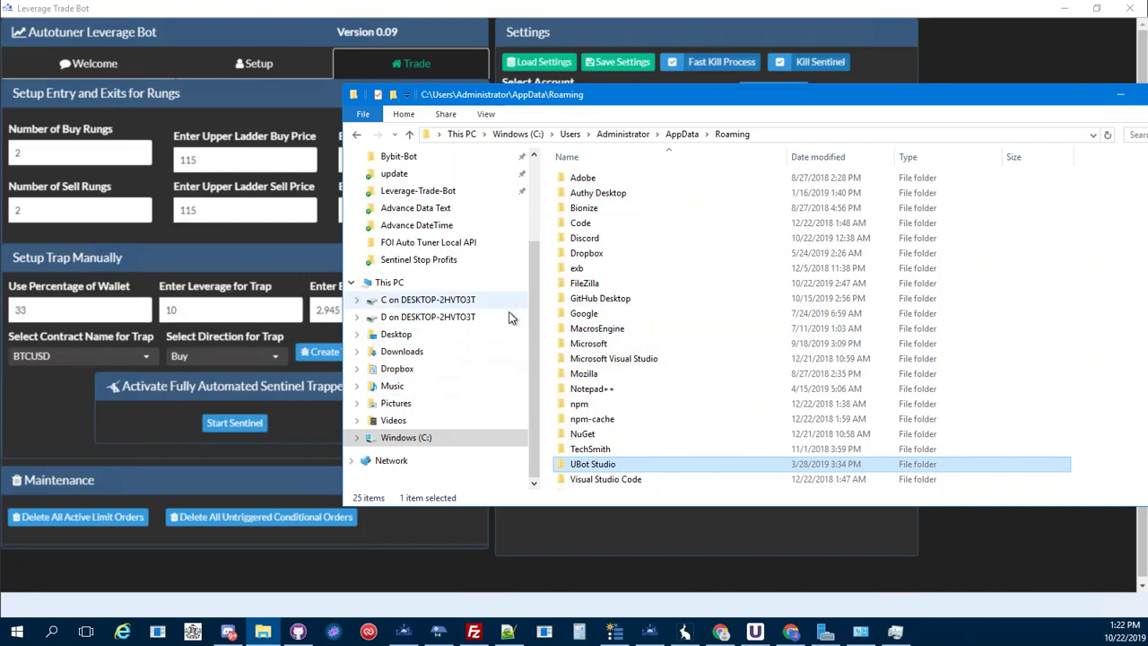
pyautogui.scroll(3, 502, 296)
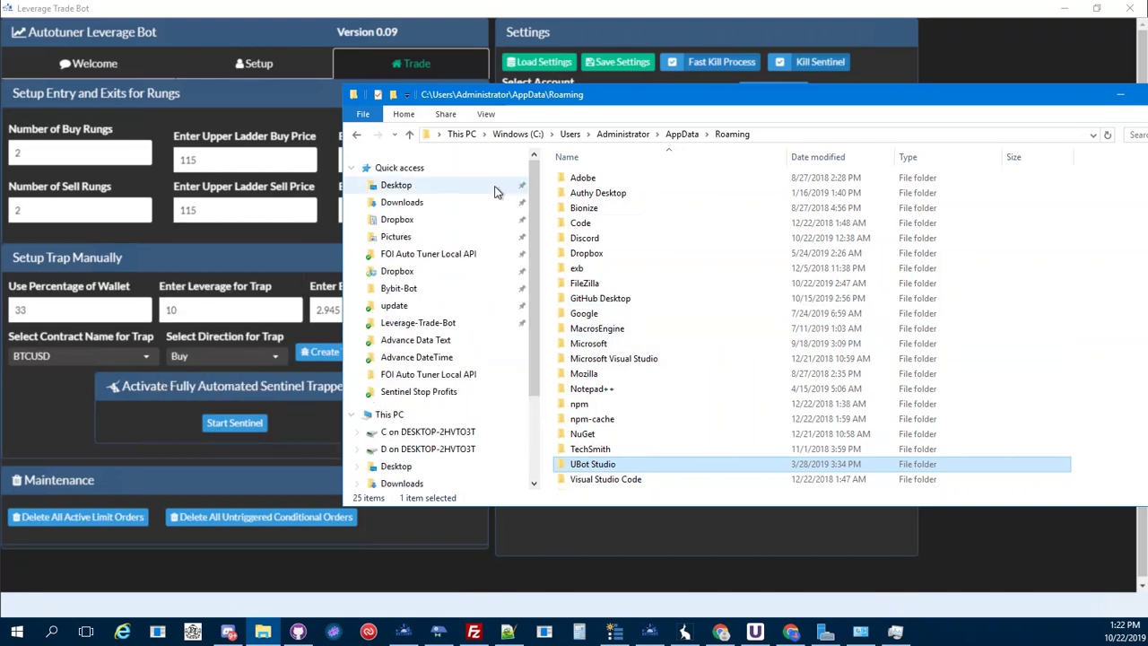
pyautogui.click(402, 202)
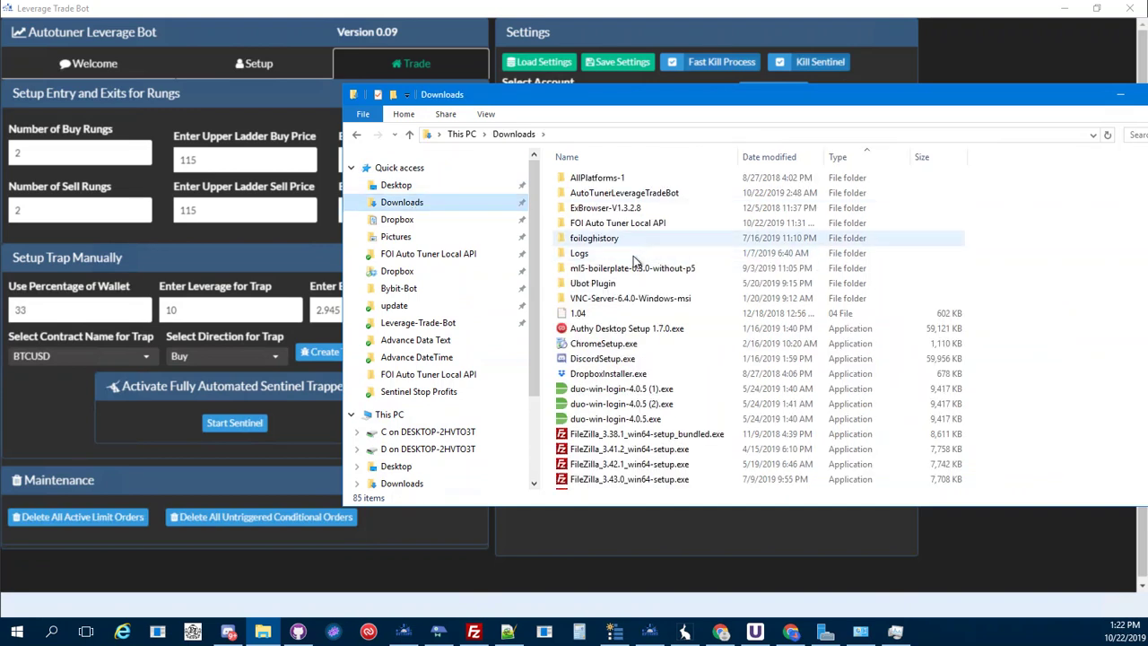
pyautogui.doubleClick(631, 197)
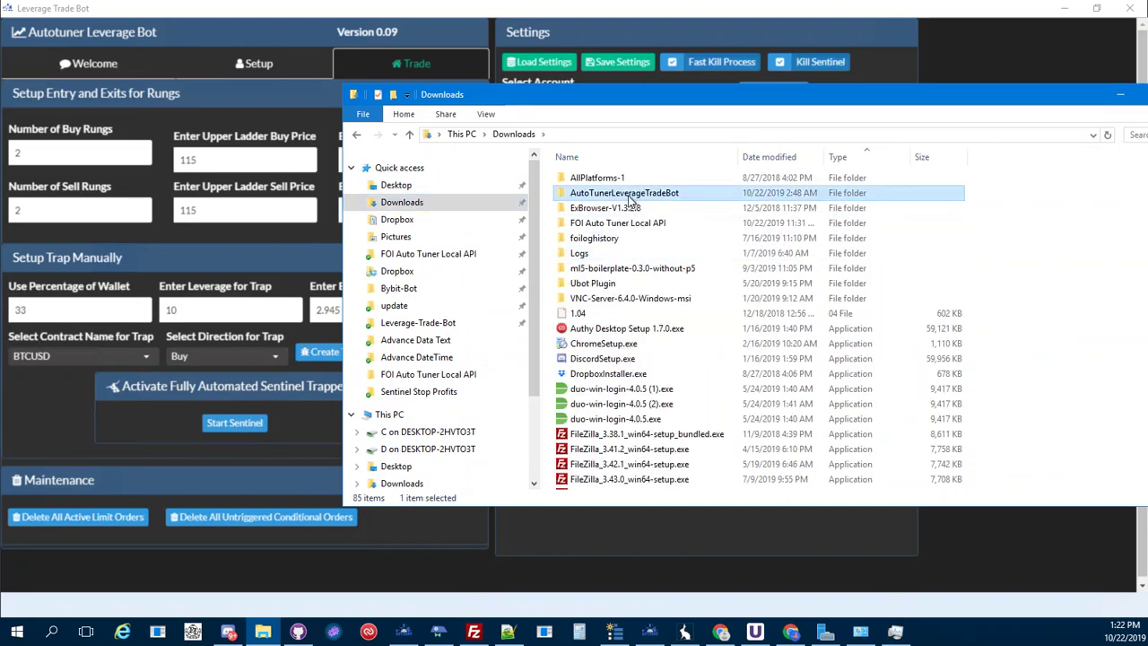
pyautogui.hotkey('alt', 'Left')
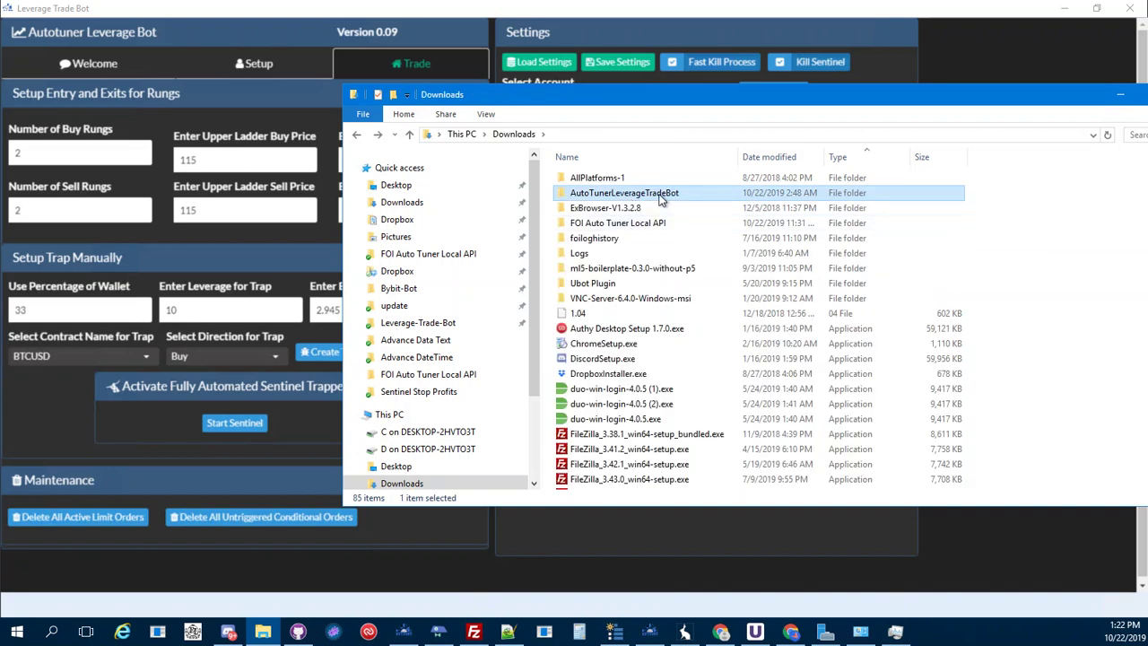
pyautogui.doubleClick(661, 195)
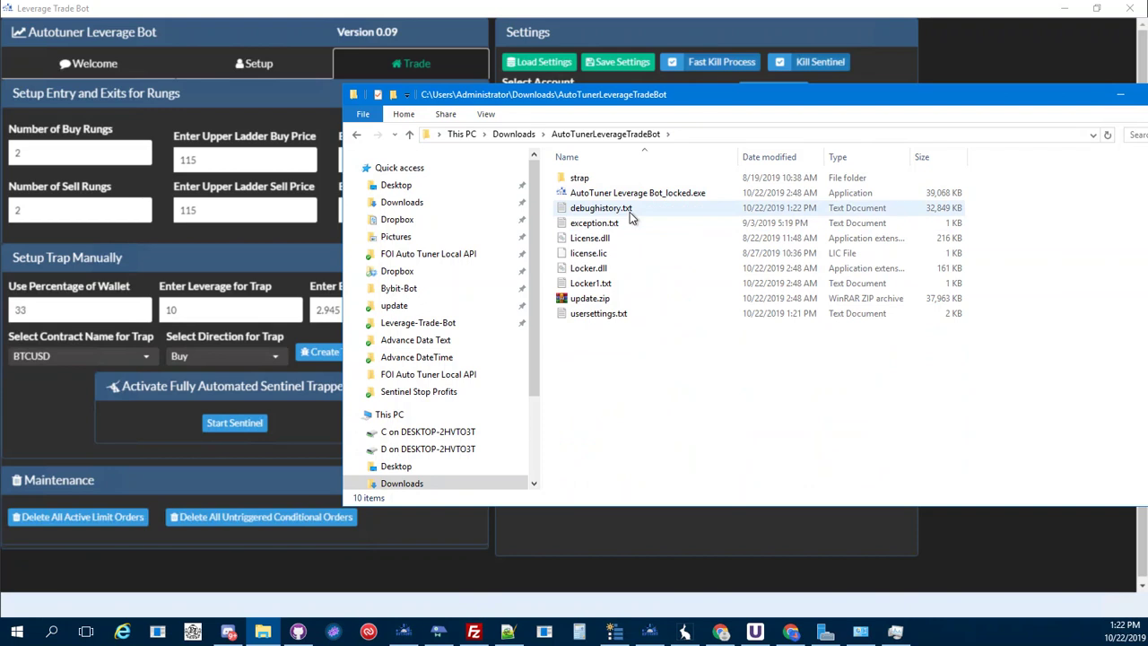
pyautogui.doubleClick(630, 212)
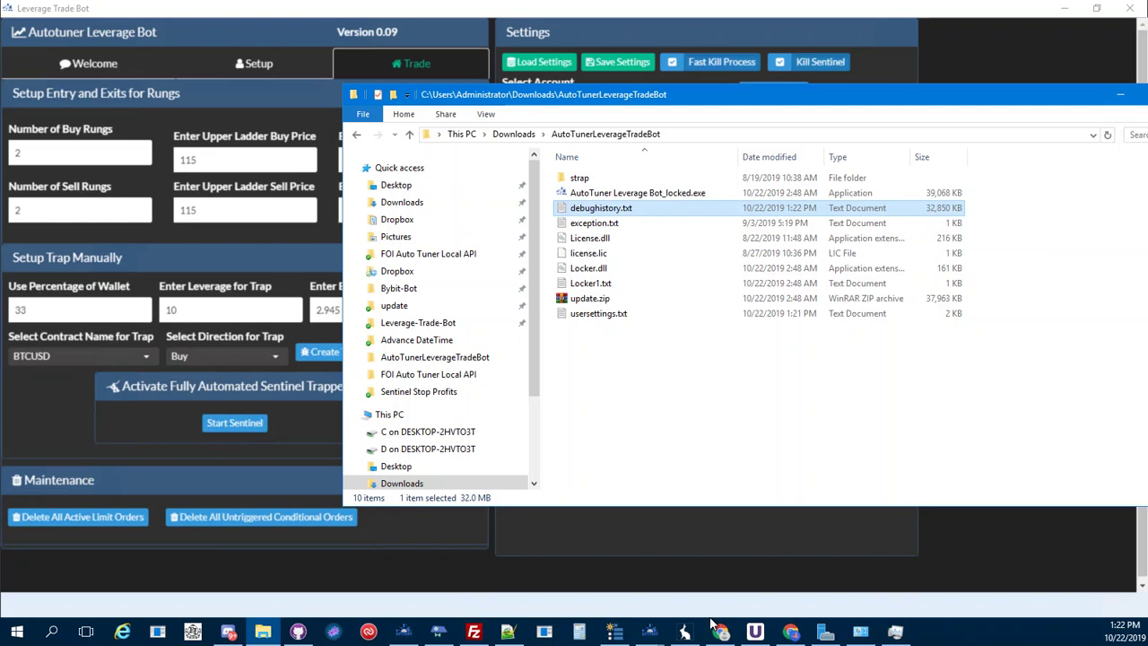
# Return to Leverage Trade Bot and start the fully automated Sentinel trapper bot, confirming its activation.
pyautogui.moveTo(729, 637)
pyautogui.click(54, 408)
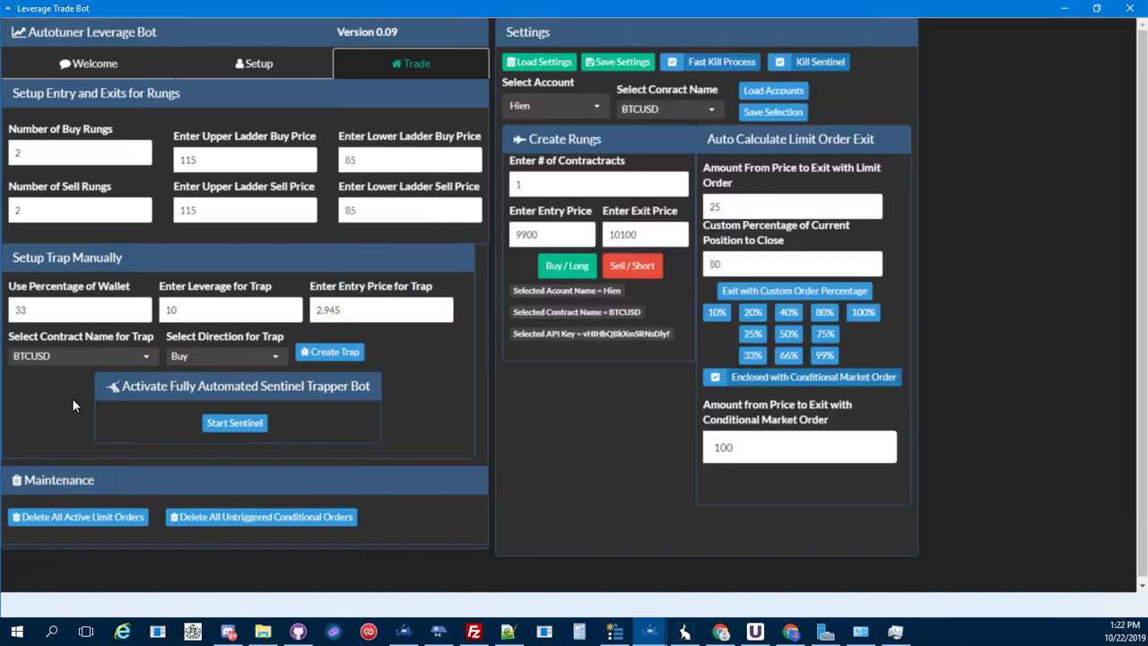
pyautogui.click(211, 427)
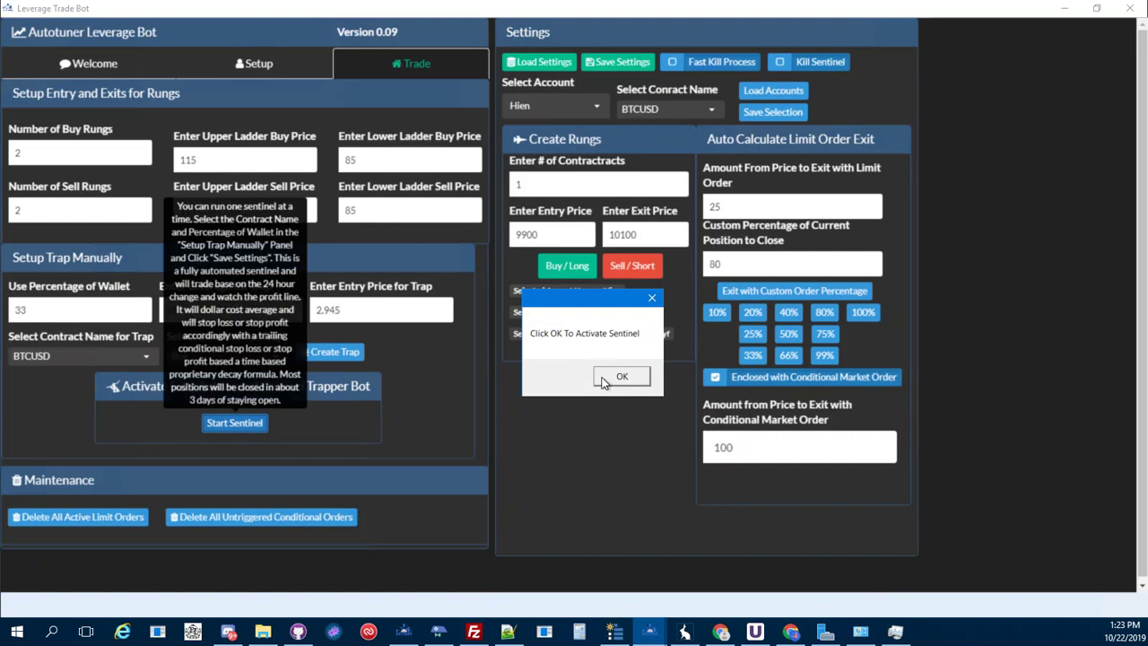
pyautogui.click(621, 377)
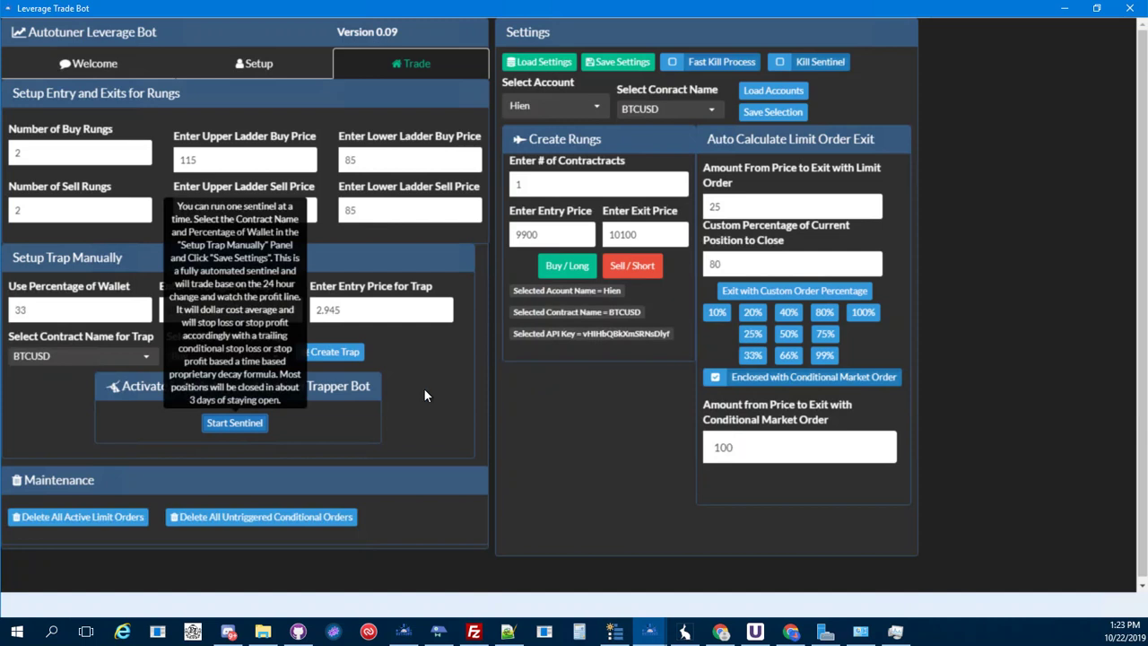
# Switch to Bybit and examine the open BTCUSD position and the conditional trigger orders on its 15-minute chart.
pyautogui.click(1066, 13)
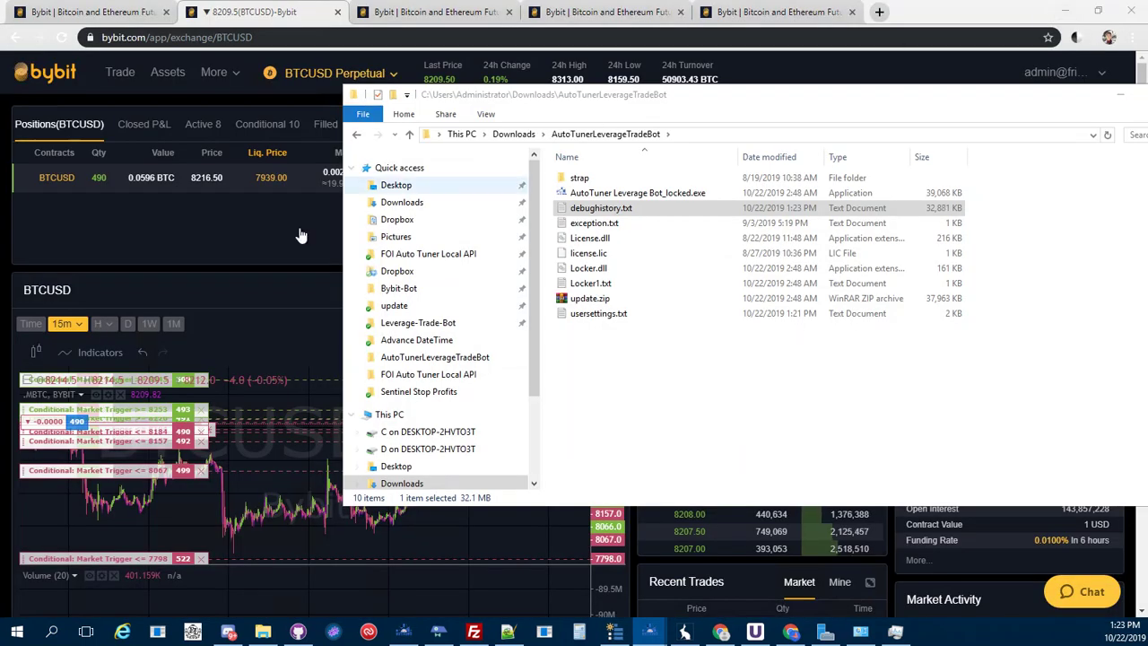
pyautogui.click(287, 238)
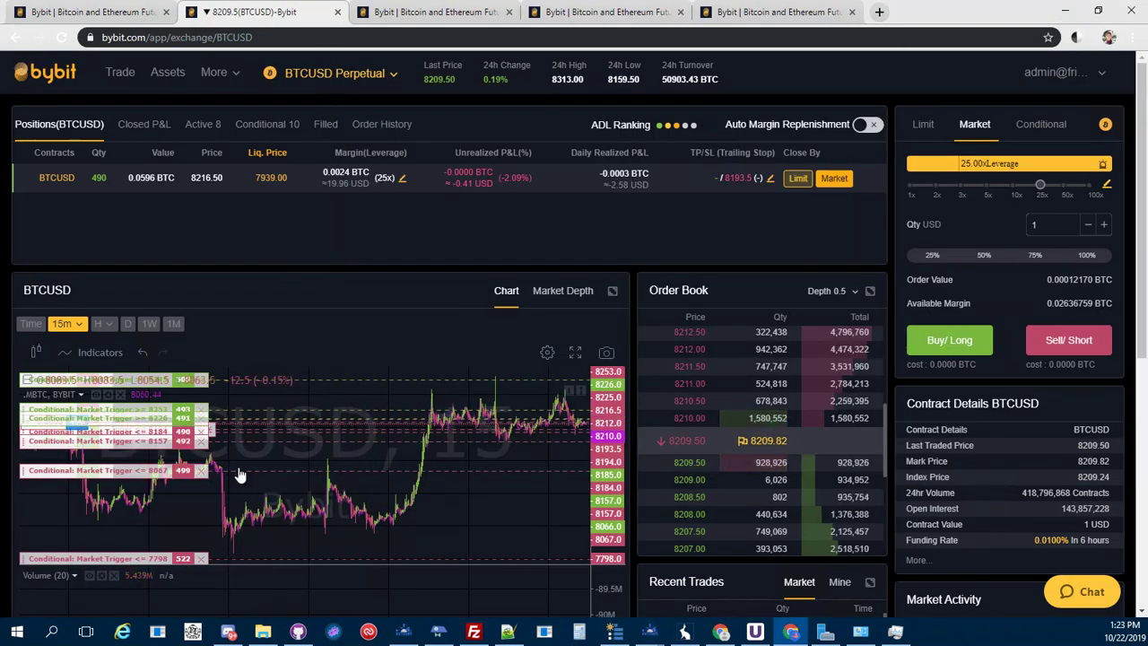
pyautogui.scroll(3, 489, 529)
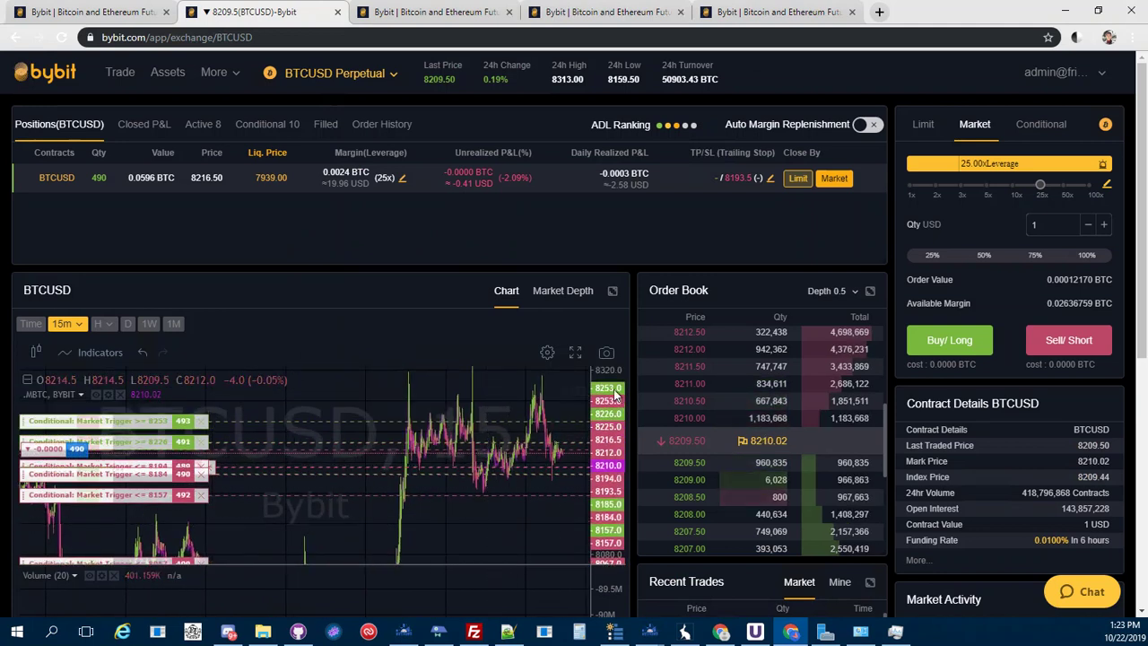
pyautogui.scroll(-3, 583, 515)
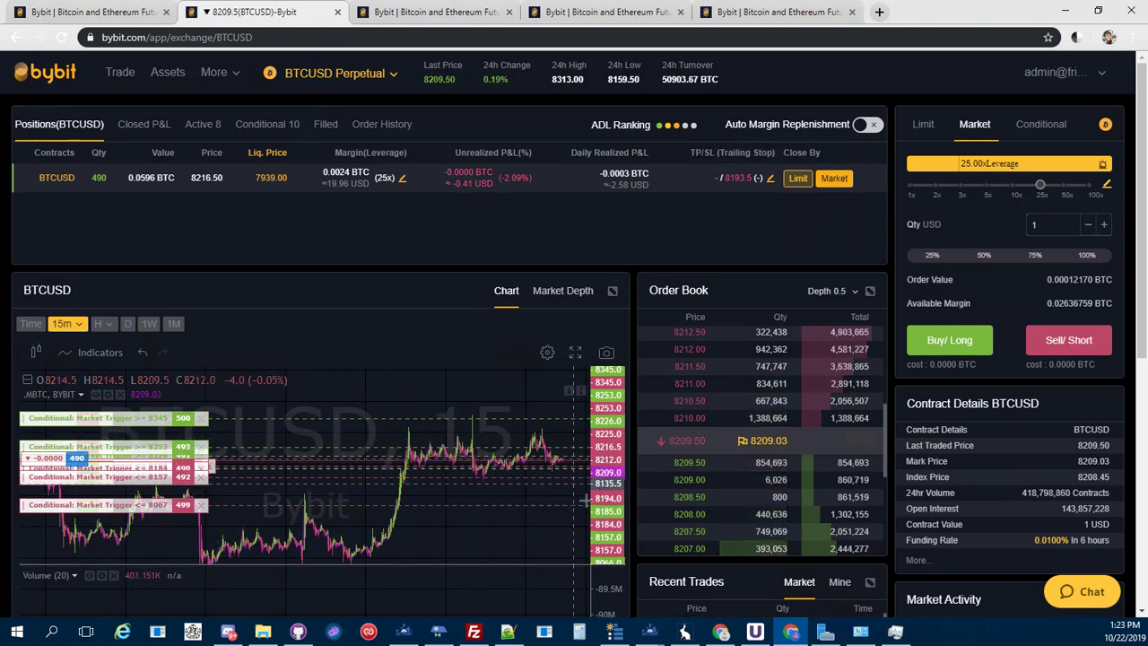
pyautogui.moveTo(603, 523); pyautogui.dragTo(613, 384)
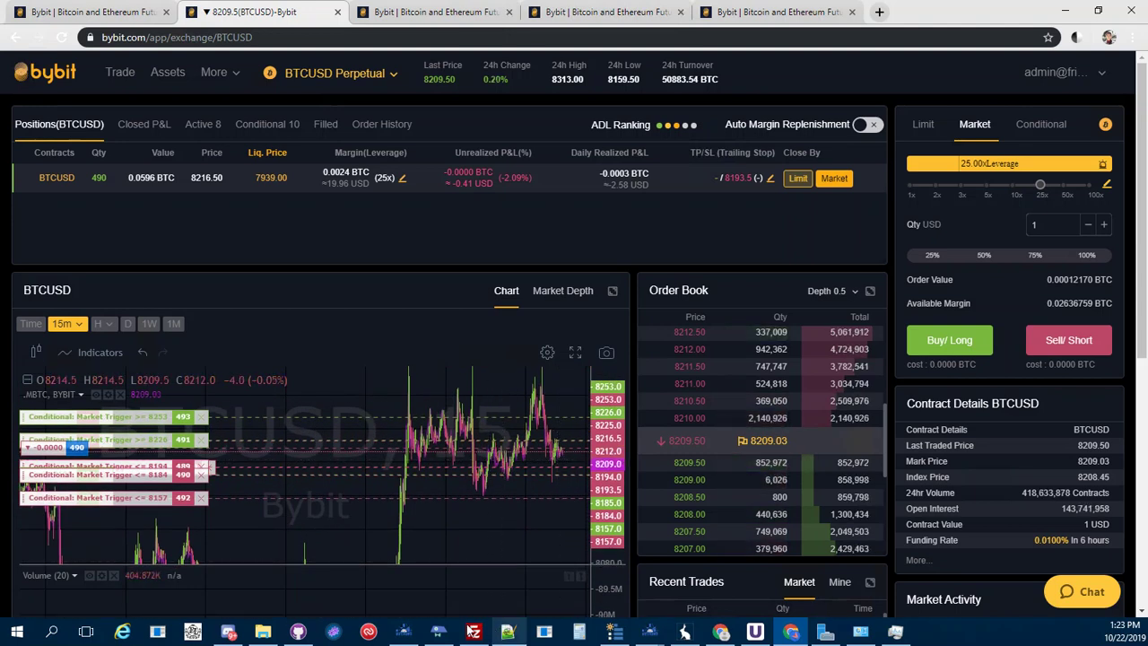
pyautogui.click(262, 632)
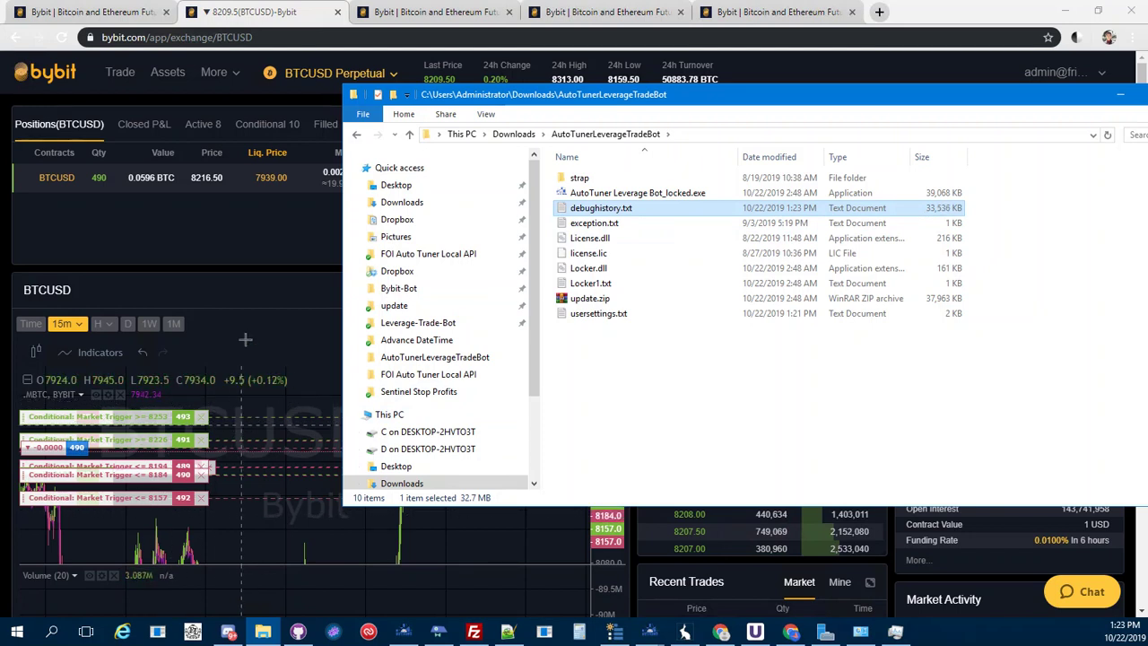
pyautogui.click(253, 269)
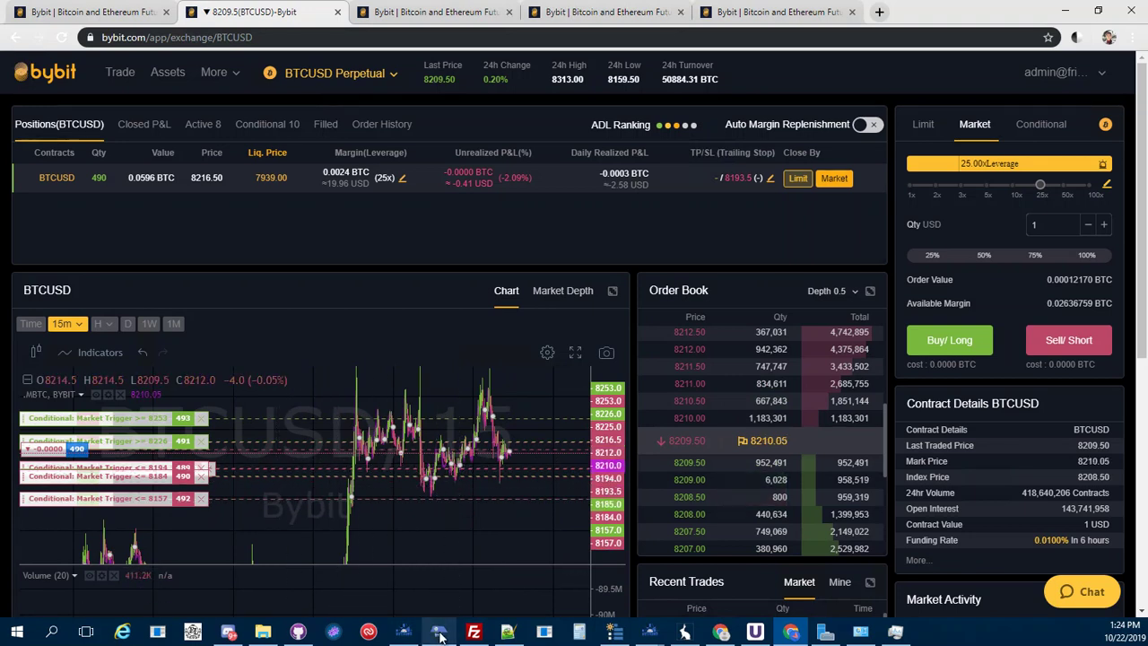
# Return to Leverage Trade Bot and dismiss the Sentinel notification dialogs.
pyautogui.moveTo(420, 636)
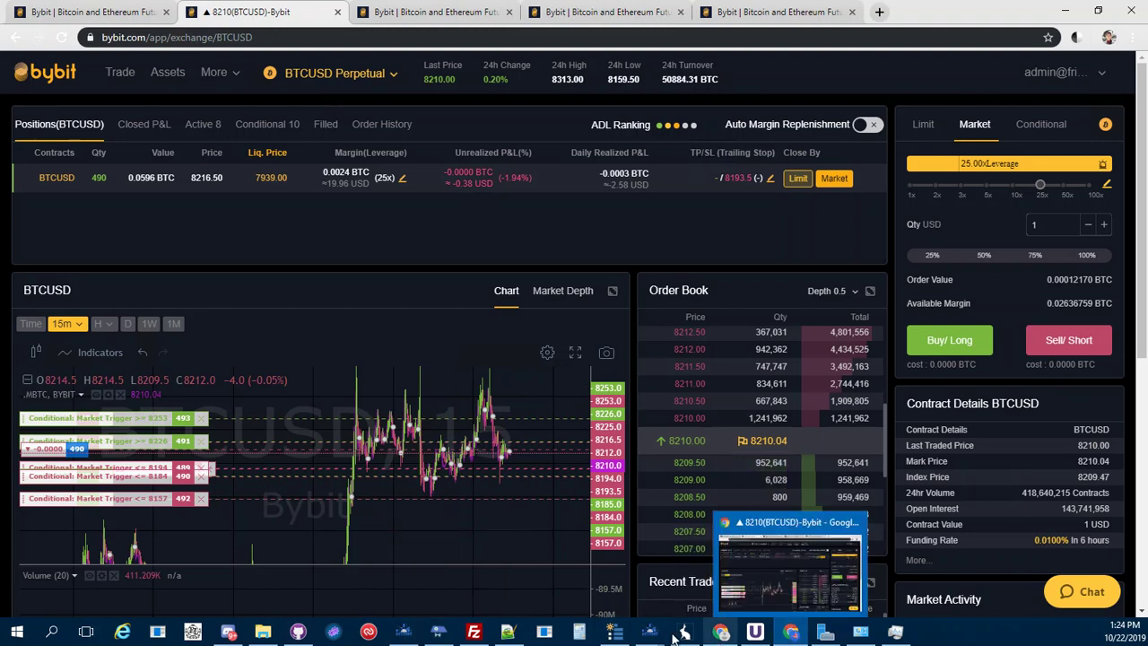
pyautogui.moveTo(657, 635)
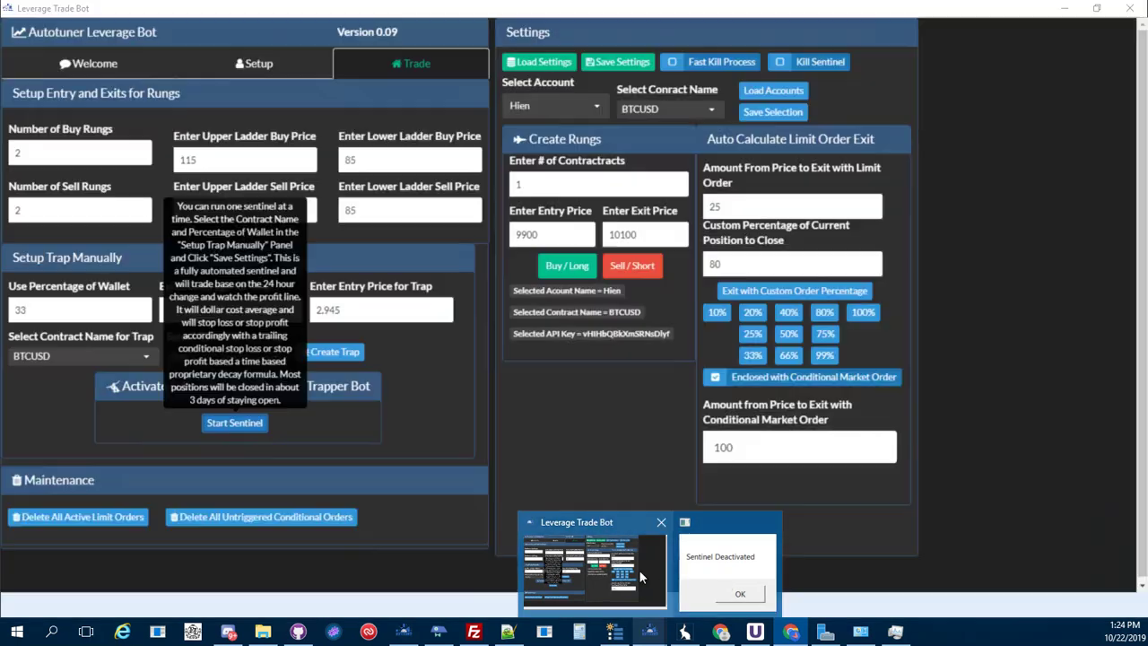
pyautogui.click(638, 572)
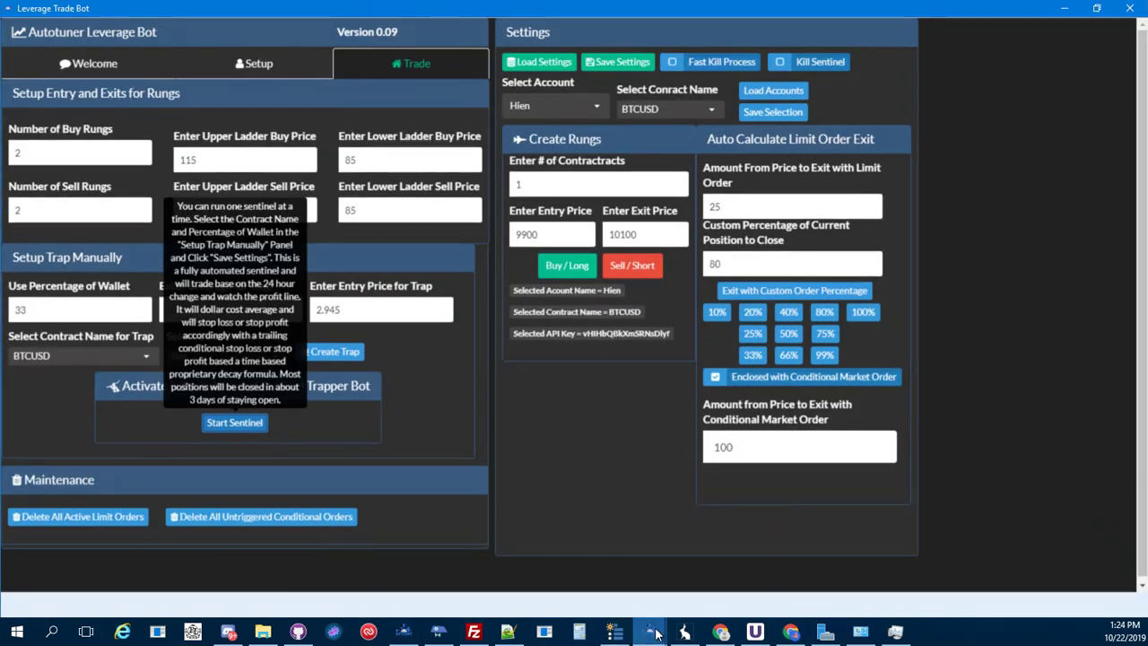
pyautogui.moveTo(656, 634)
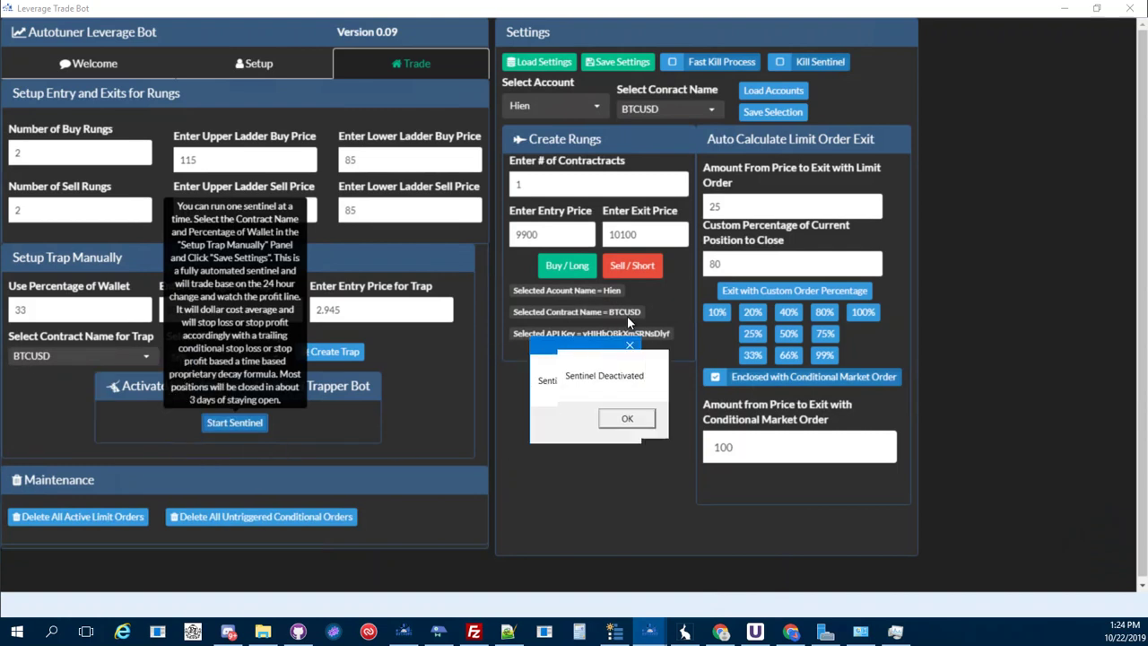
pyautogui.click(654, 386)
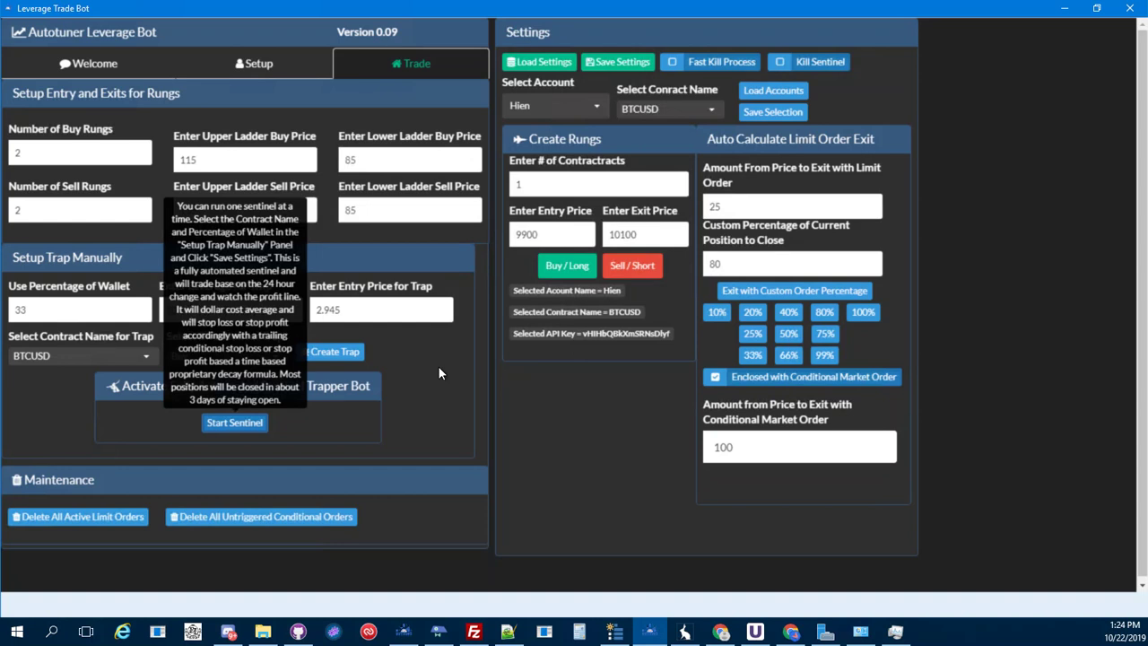
# View the available trap contracts, and examine the conditional order levels on Bybit's BTCUSD chart.
pyautogui.click(79, 360)
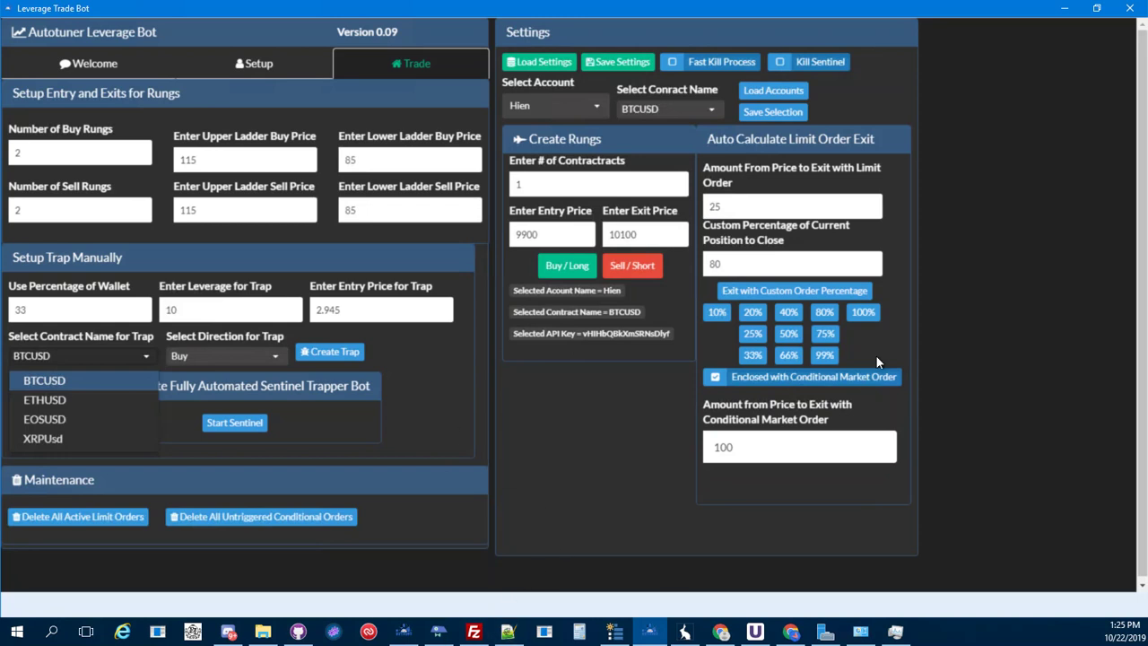
pyautogui.click(1065, 8)
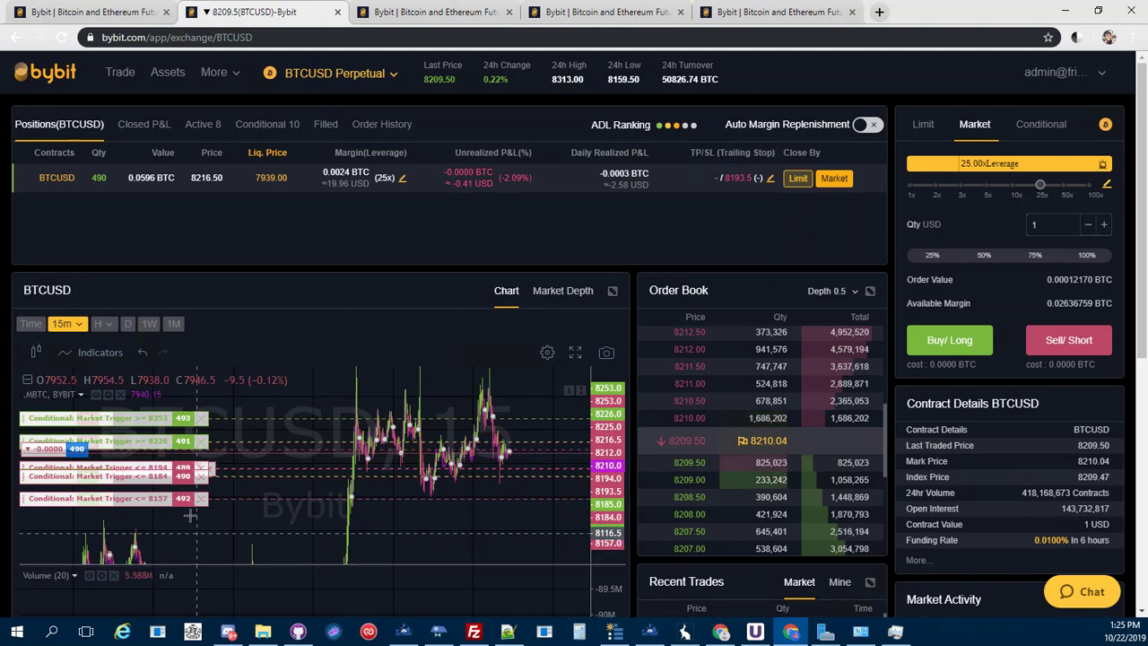
pyautogui.moveTo(619, 546); pyautogui.dragTo(606, 473)
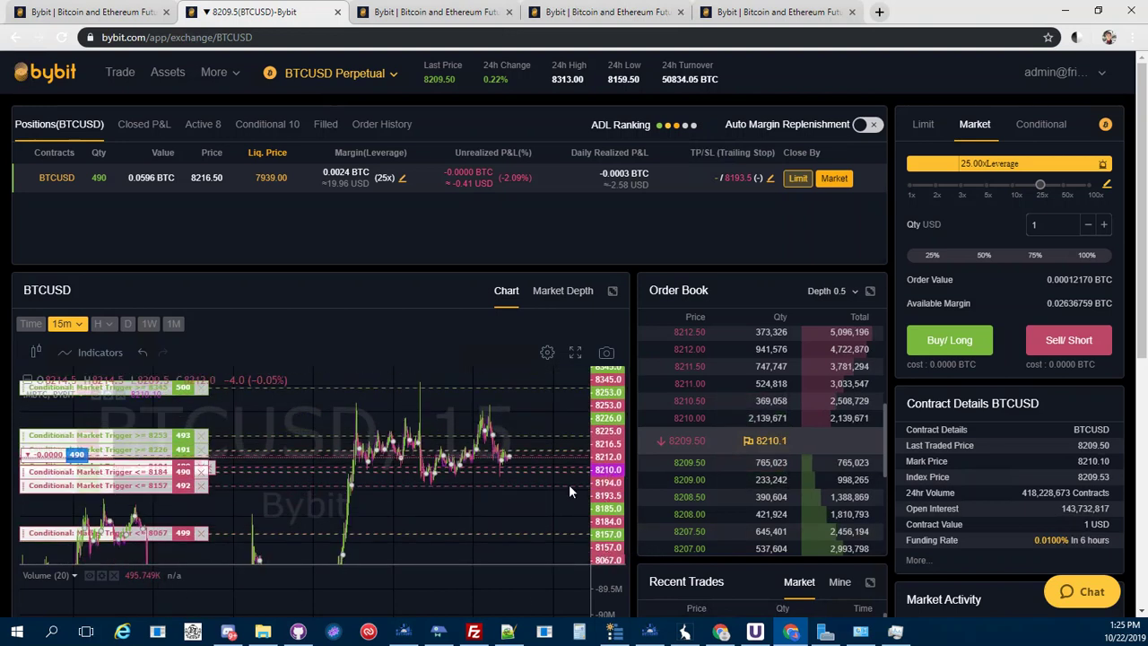
pyautogui.doubleClick(607, 473)
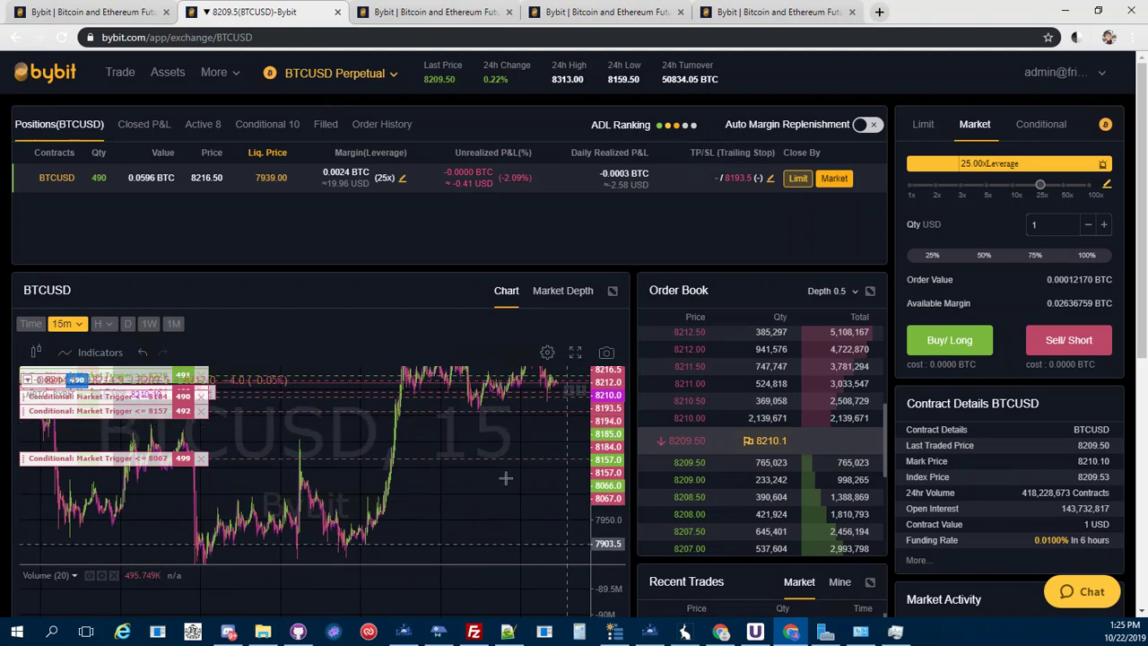
pyautogui.moveTo(536, 516); pyautogui.dragTo(266, 478)
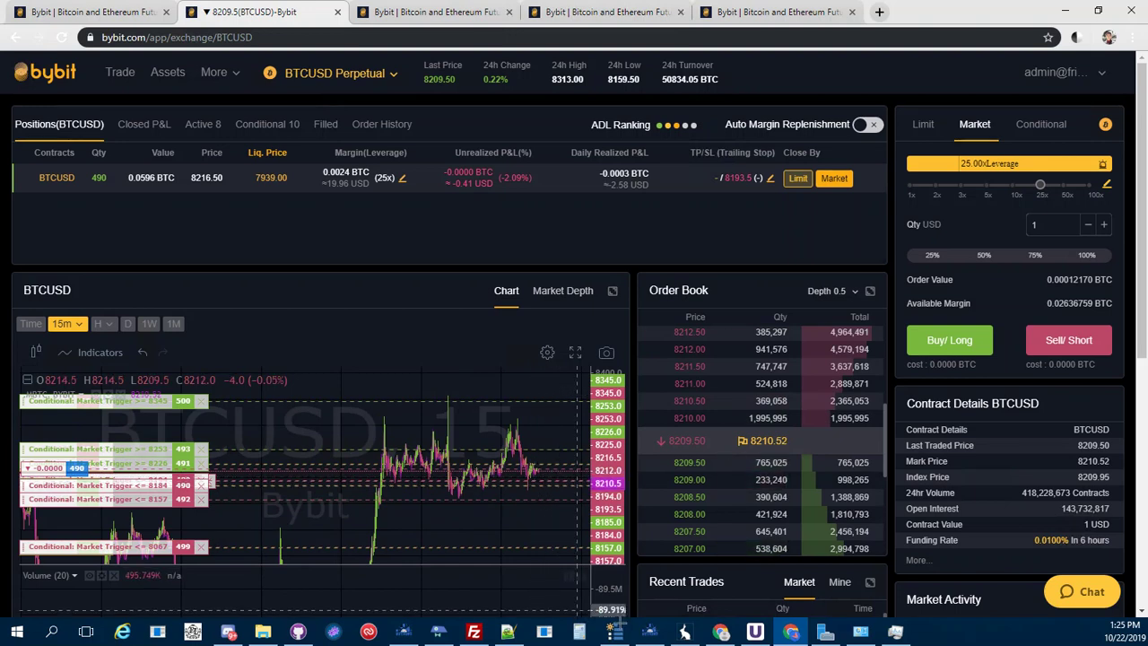
# Return to Leverage Trade Bot to close the open trap contract list, and bring the Bybit BTCUSD page back up.
pyautogui.moveTo(654, 637)
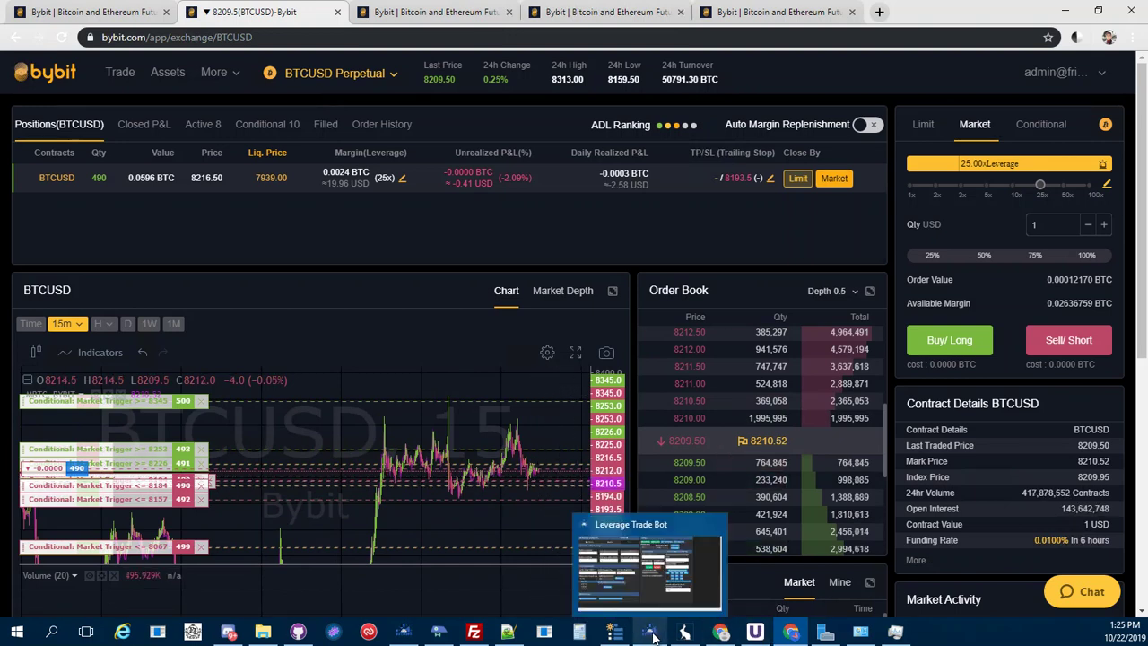
pyautogui.click(654, 635)
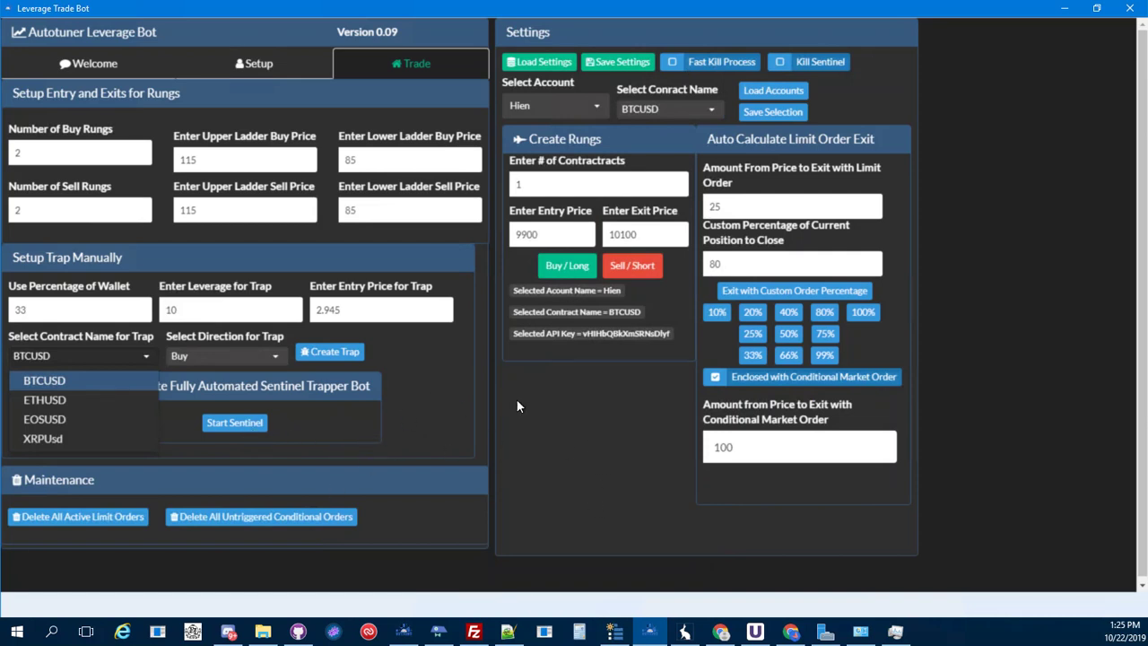
pyautogui.click(984, 228)
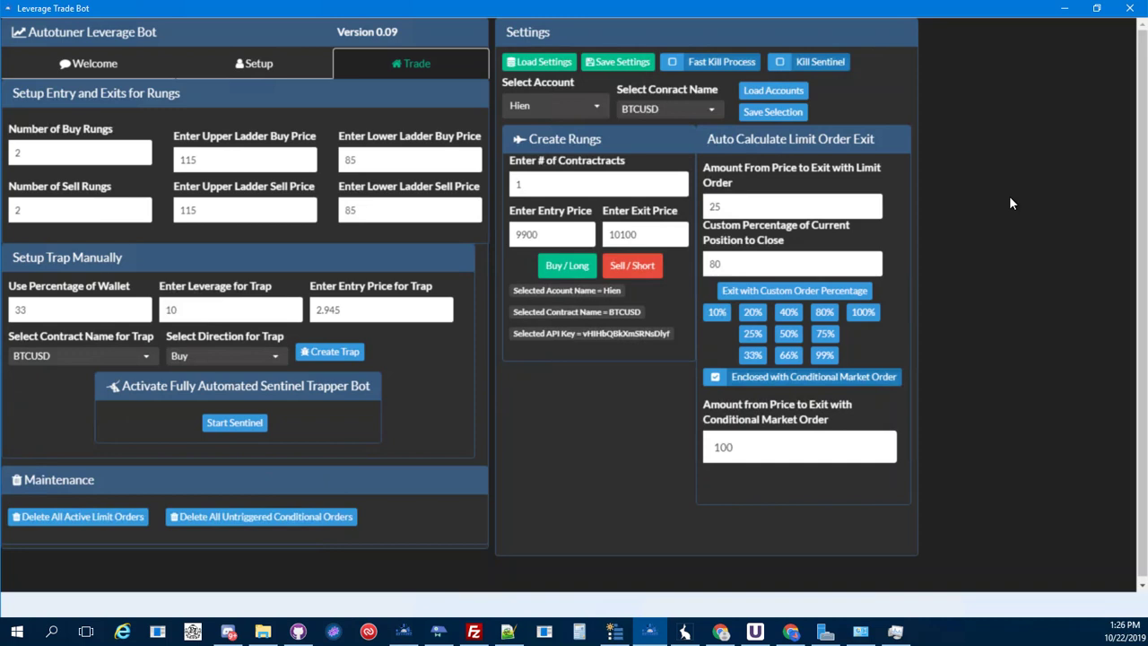
pyautogui.click(1064, 8)
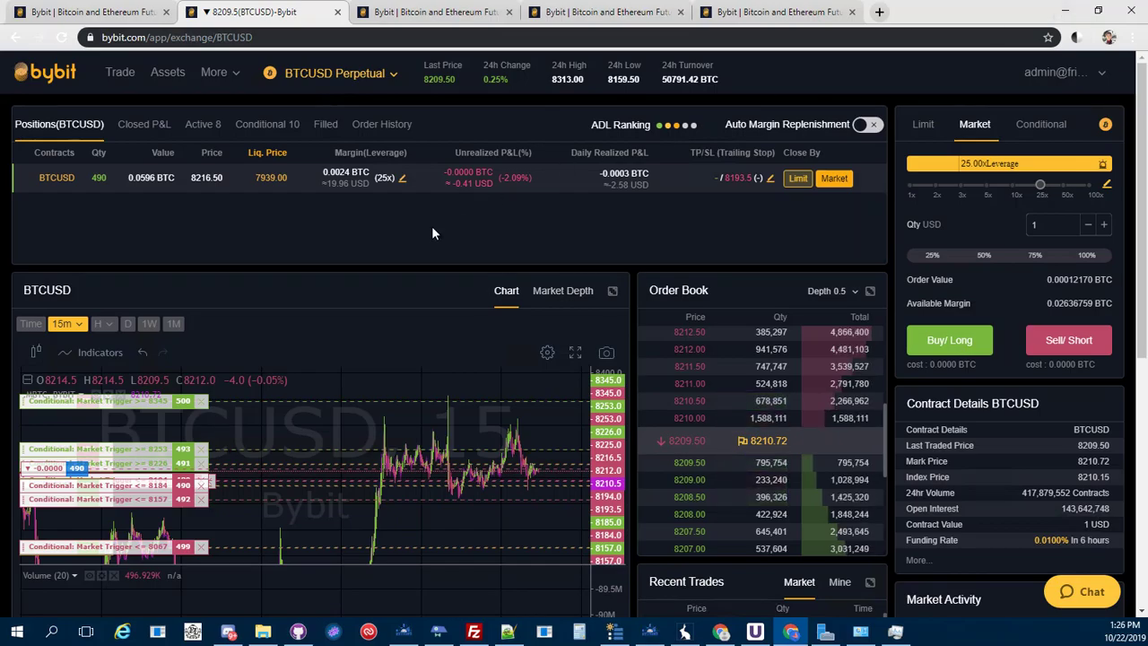